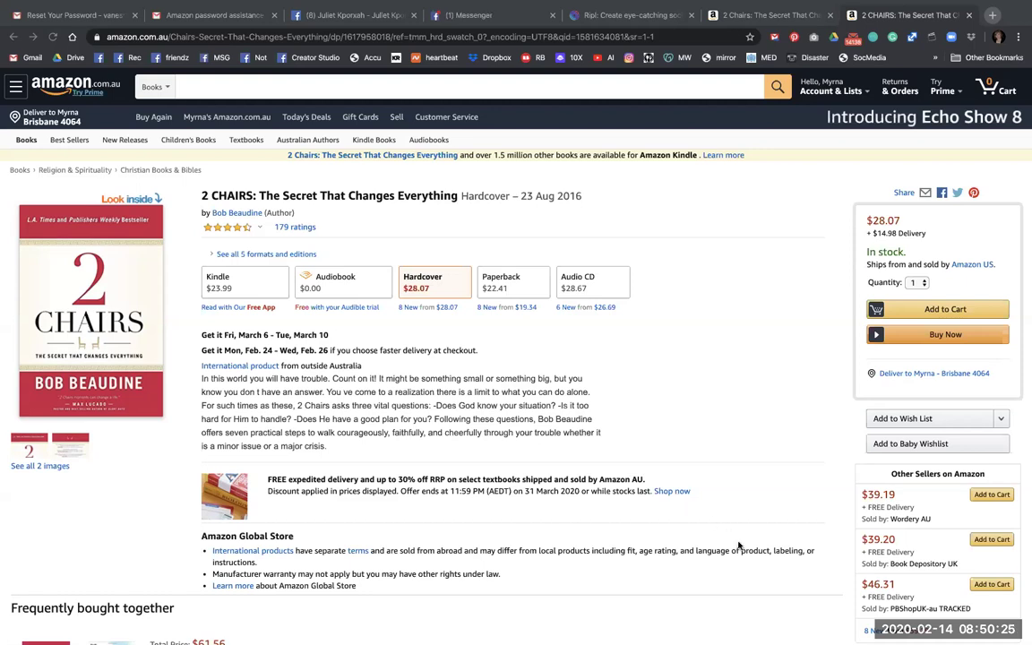
# Step: Add the 2 CHAIRS hardcover to the Vision Boards wish list and open Vision Boards
pyautogui.click(1003, 419)
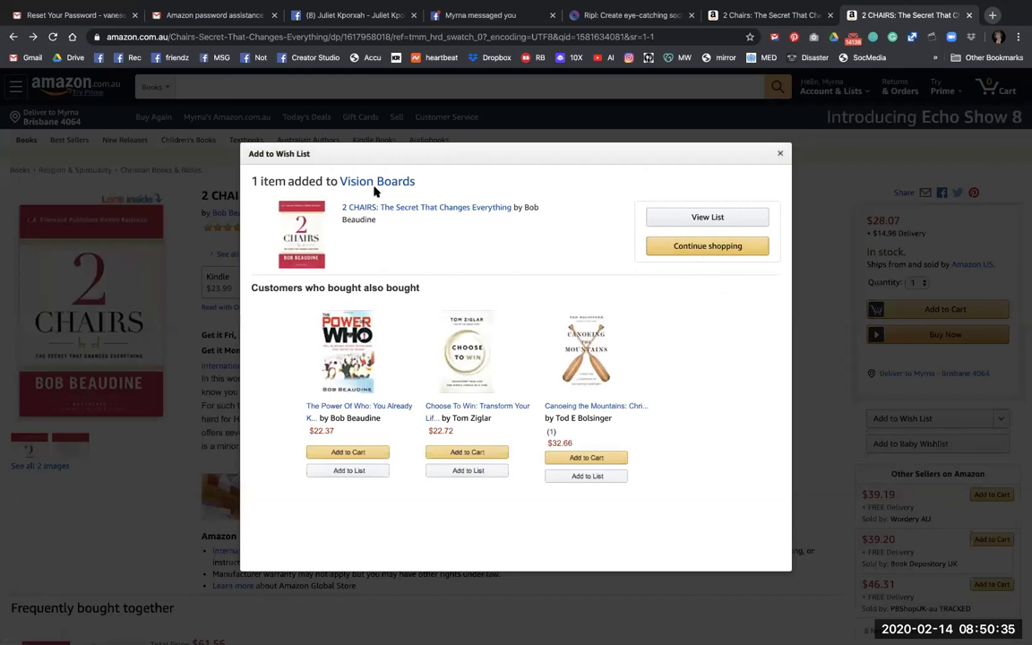
pyautogui.click(359, 185)
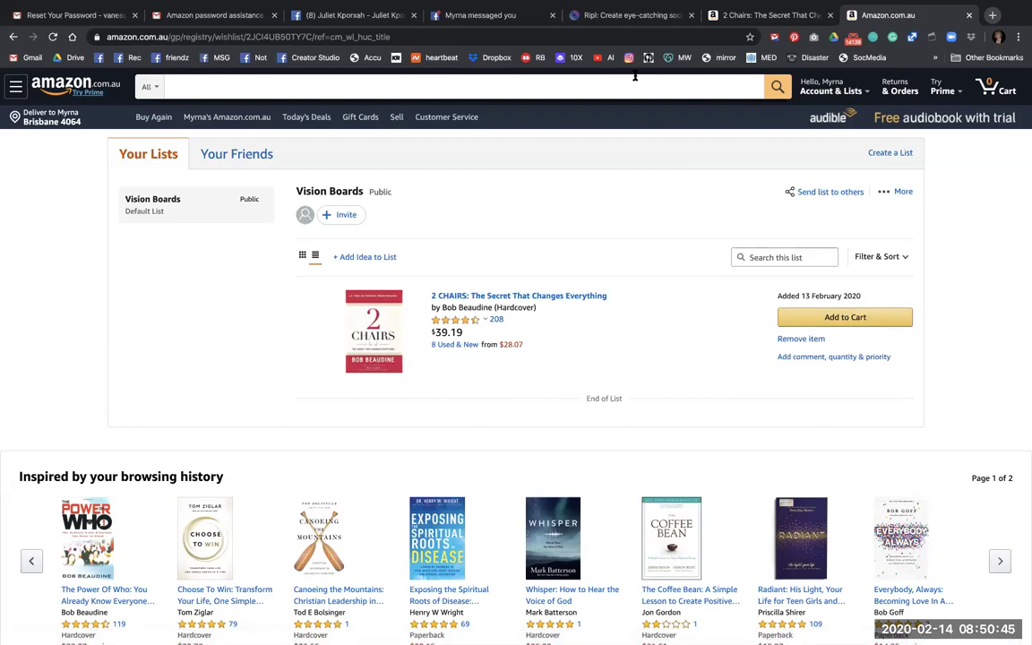
# Step: Go to the Amazon Associates link-building page via 'amazon' and sign in with the saved password
pyautogui.click(675, 37)
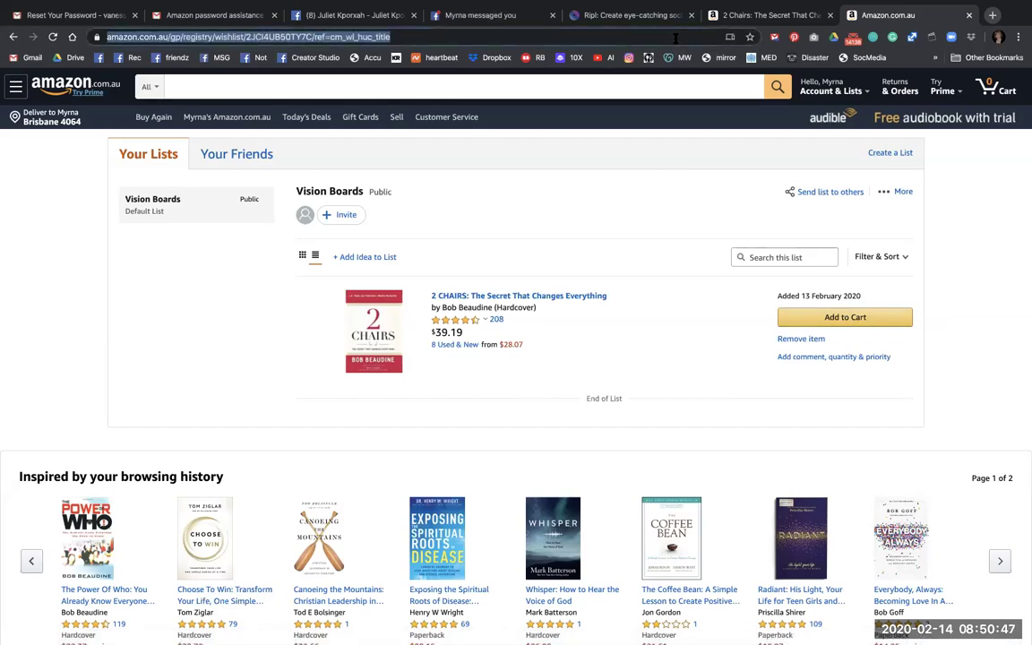
pyautogui.write('amazon')
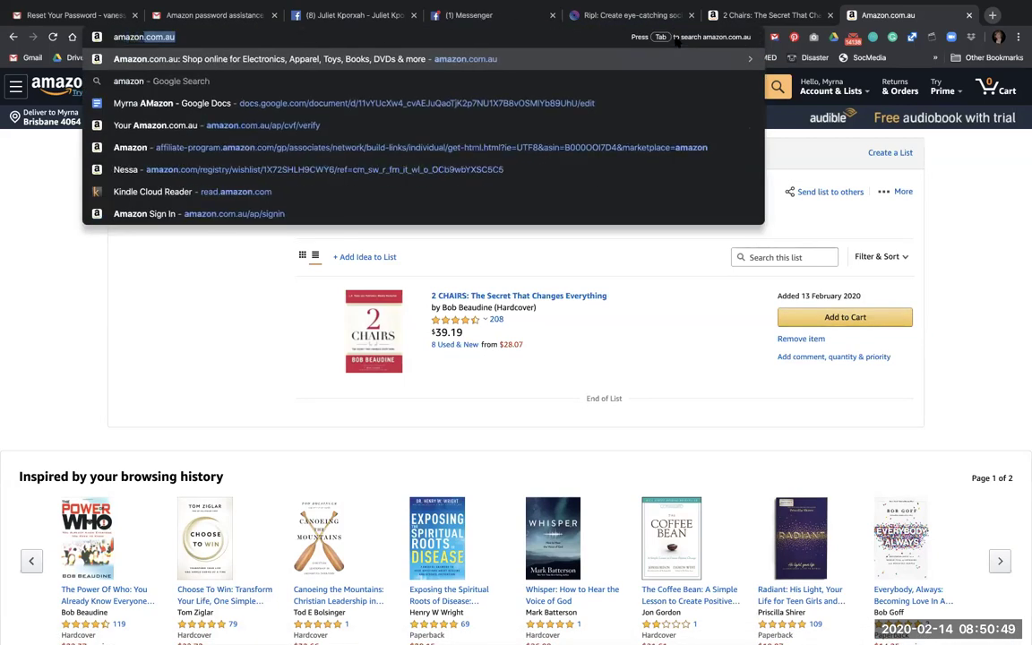
pyautogui.click(545, 148)
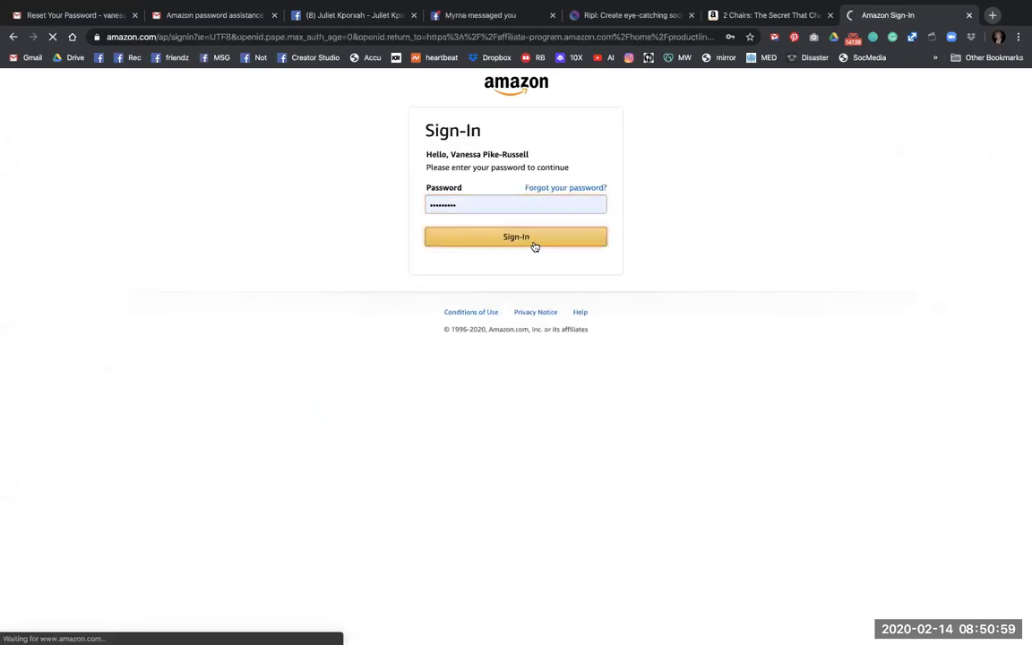
pyautogui.click(525, 265)
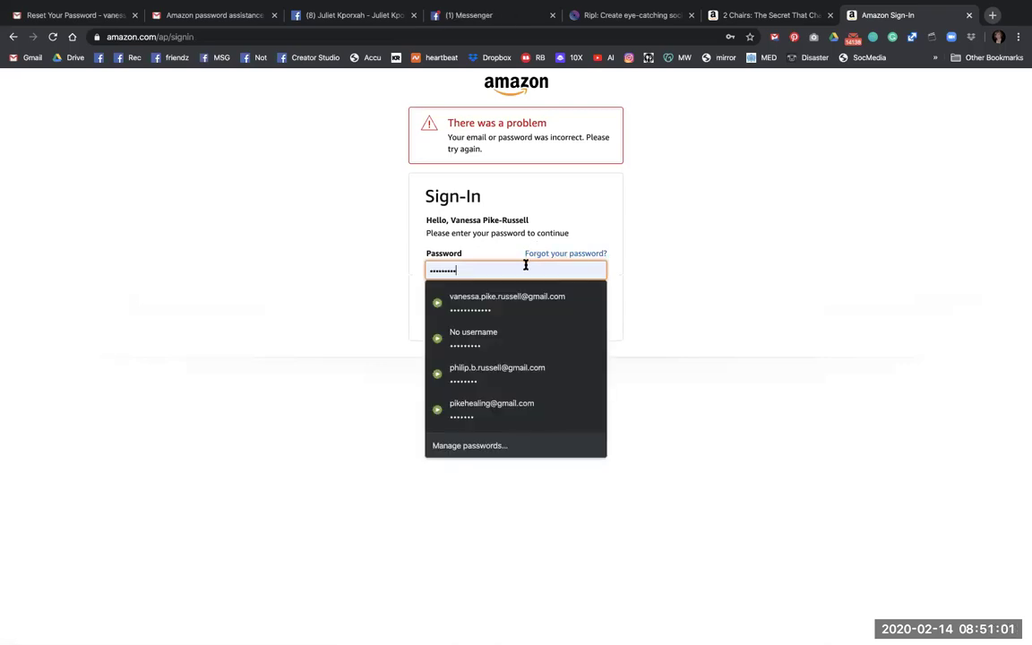
pyautogui.click(518, 301)
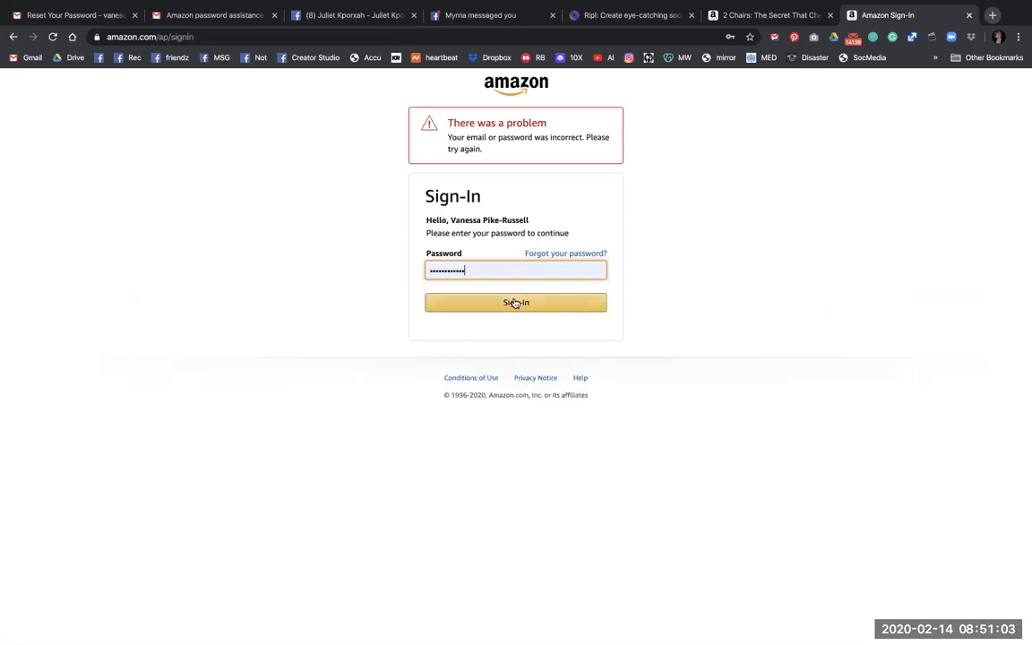
pyautogui.click(516, 304)
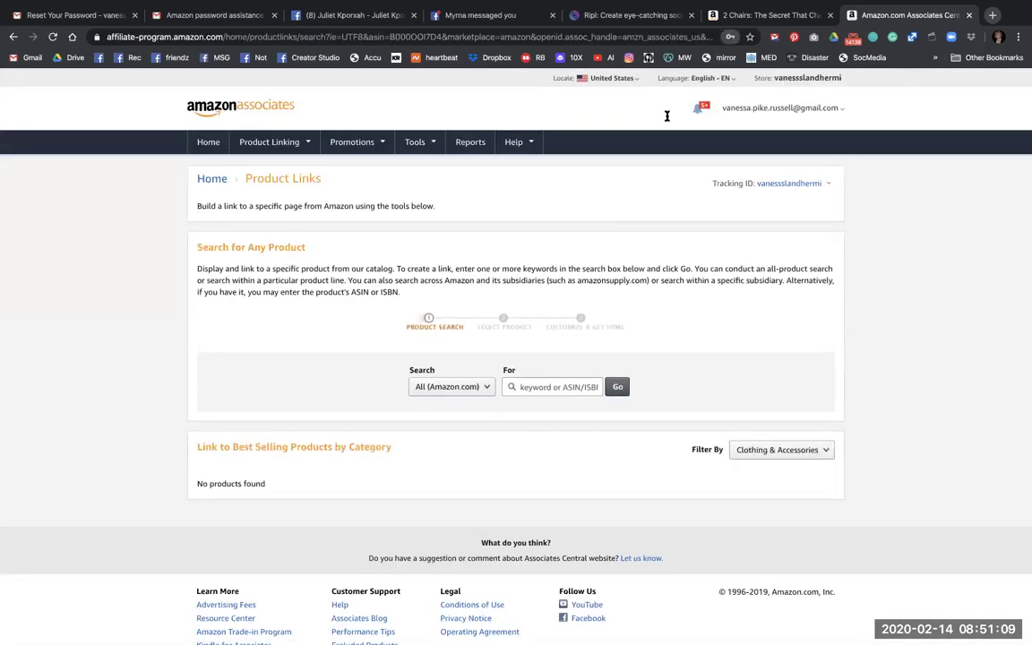
# Step: Search the Associates product catalog for 'two chair'
pyautogui.click(539, 384)
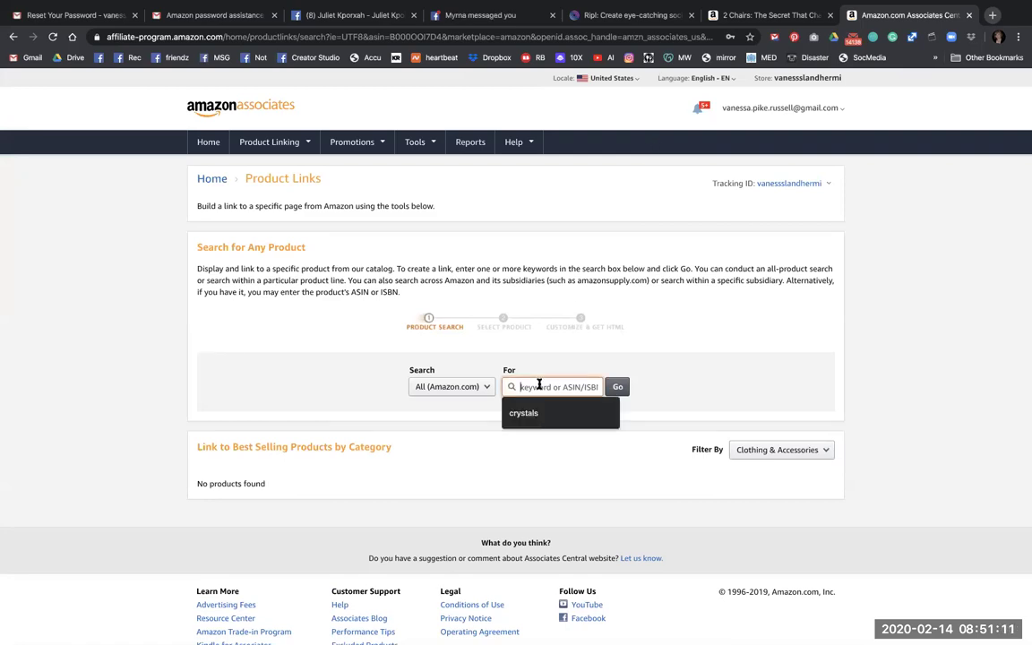
pyautogui.write('two chairs')
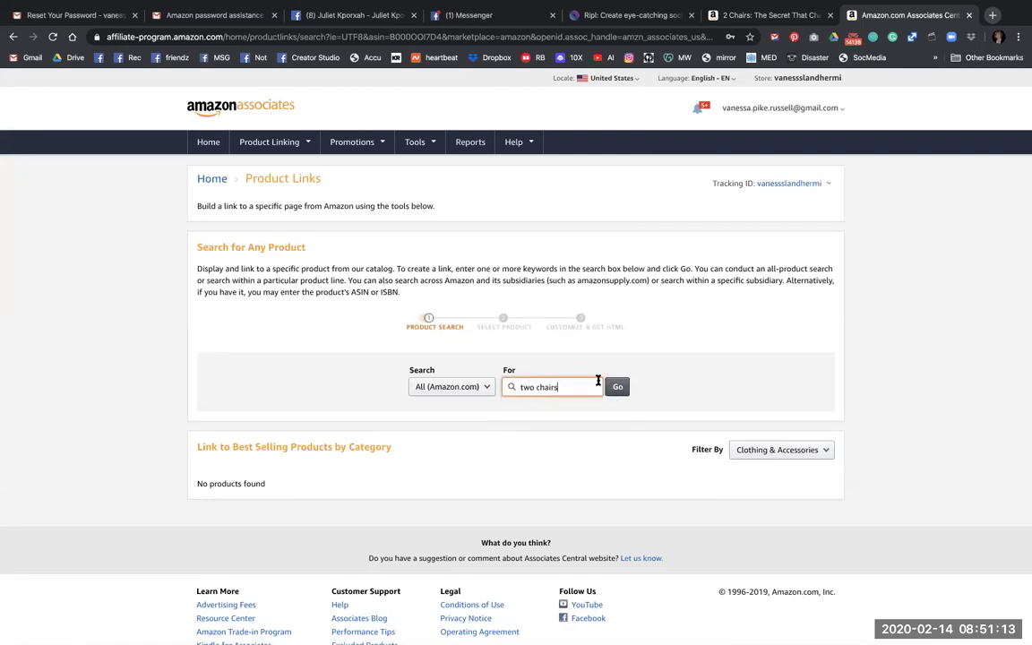
pyautogui.click(615, 387)
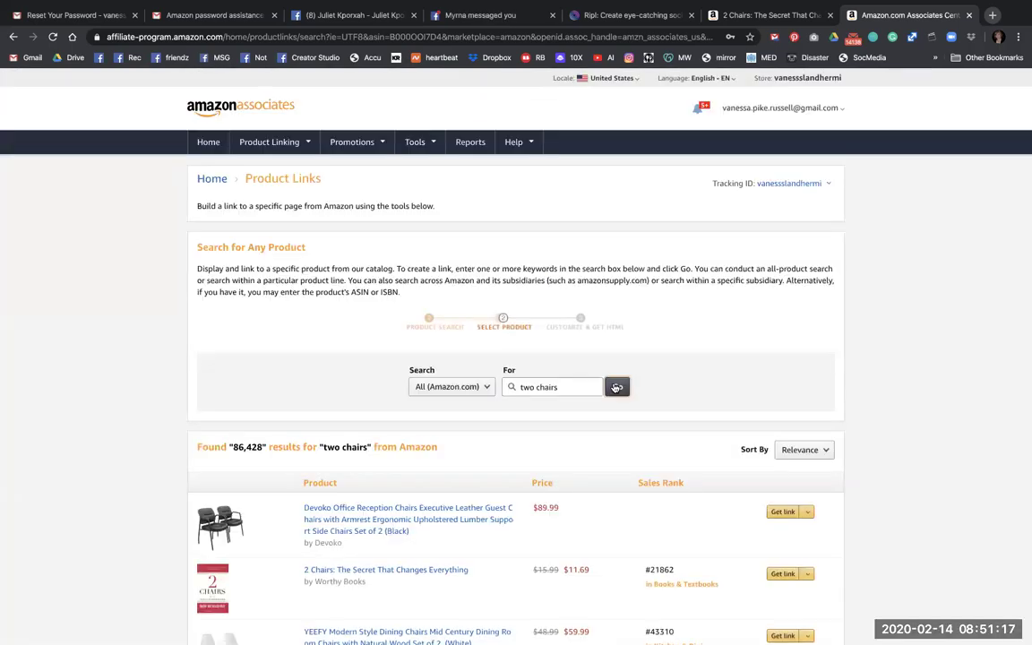
pyautogui.scroll(-3, 789, 439)
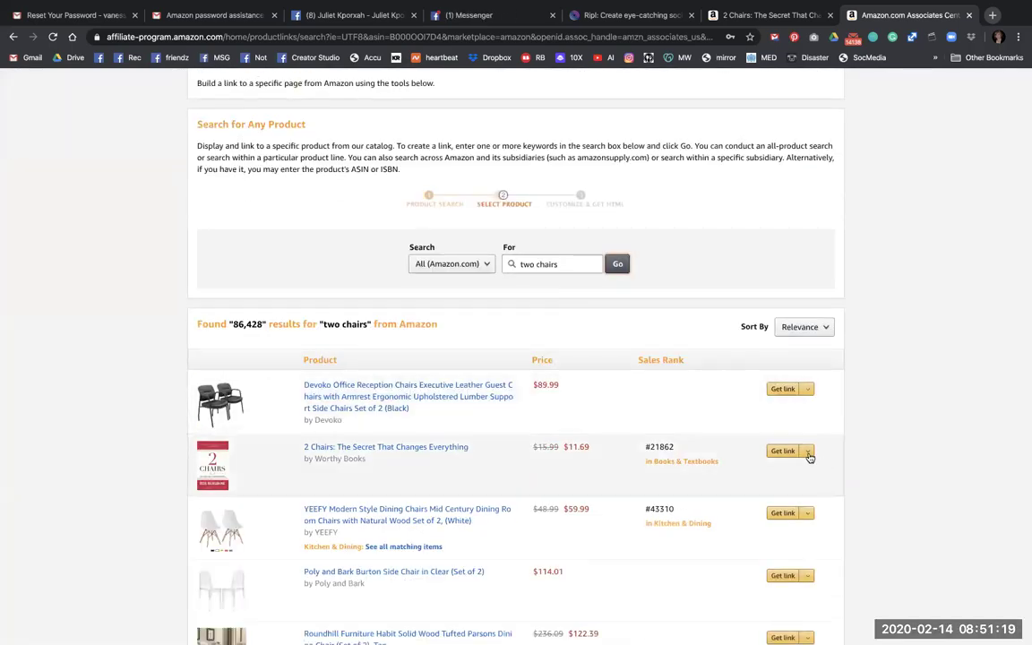
# Step: Get the 2 Chairs text link, select its affiliate URL, and close the dialog
pyautogui.click(806, 452)
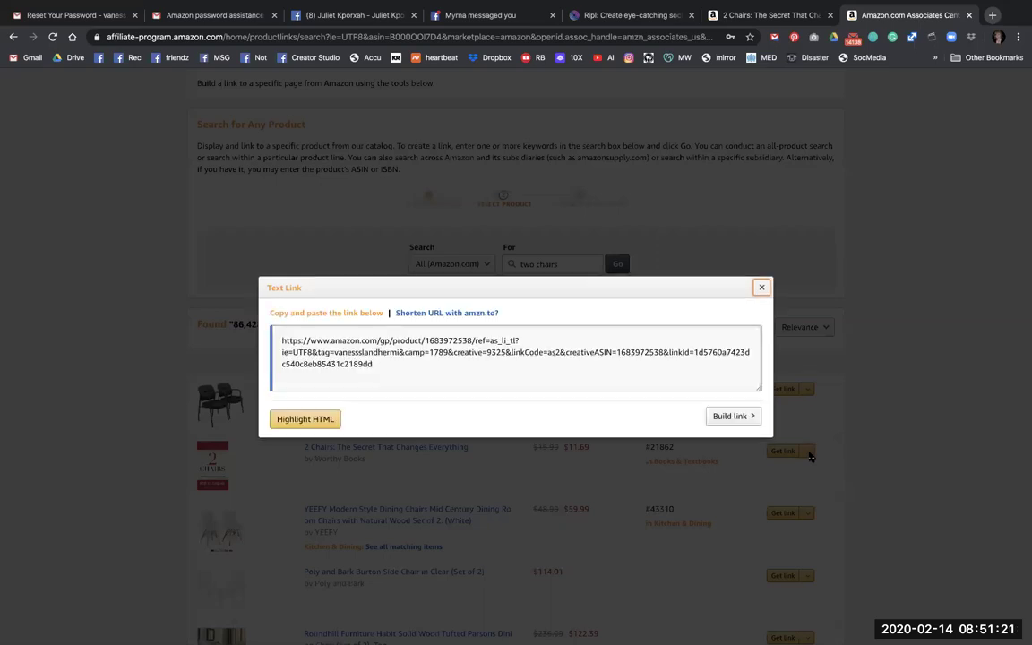
pyautogui.click(577, 356)
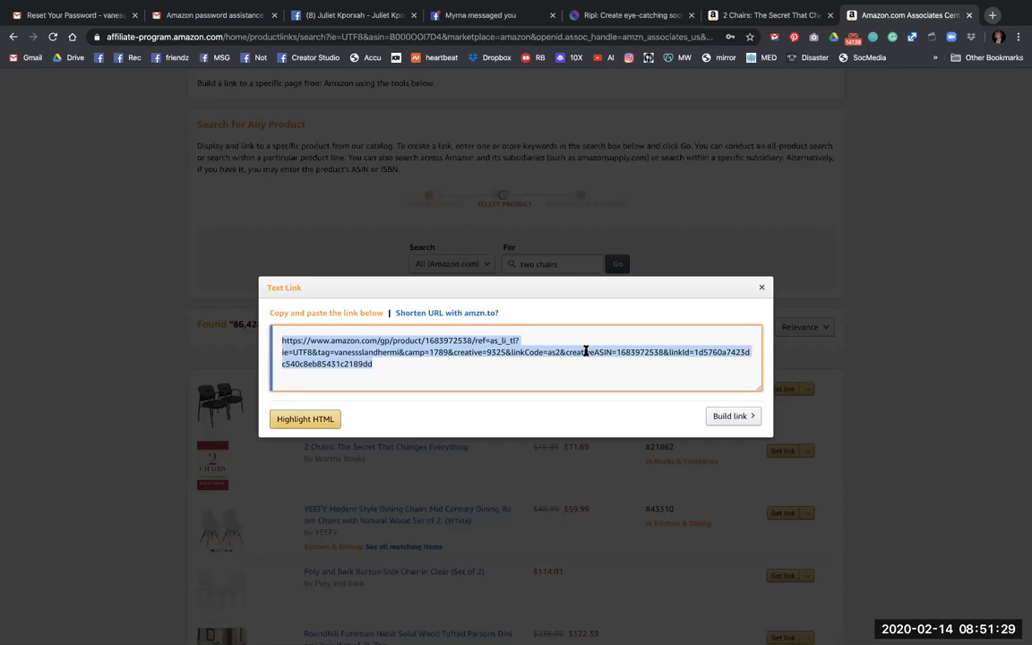
pyautogui.click(762, 287)
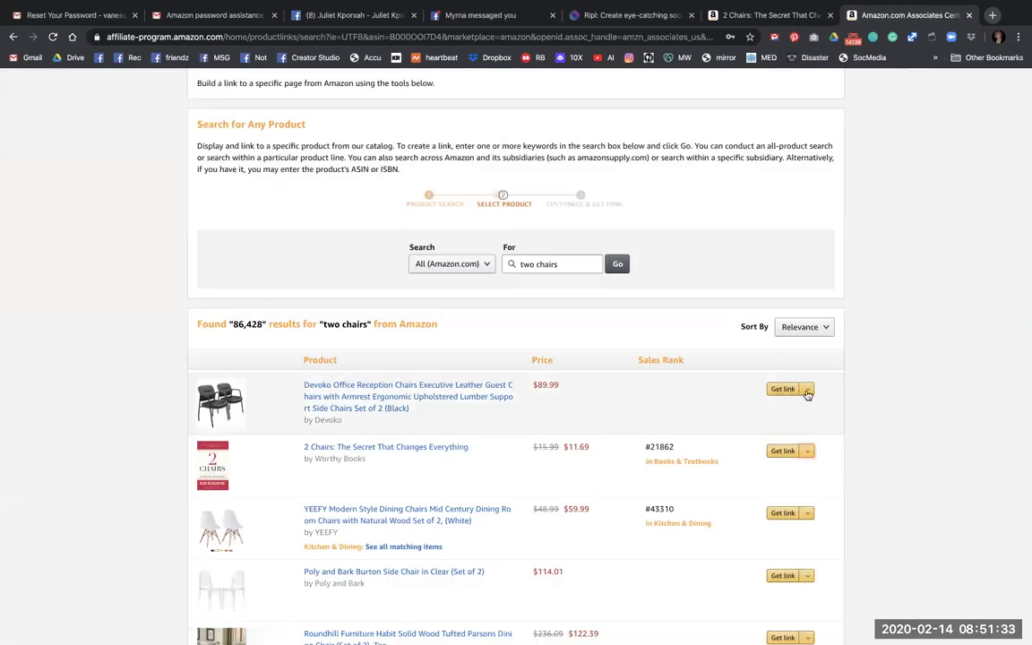
# Step: Reopen the 2 Chairs affiliate link, select its URL, and screenshot the book cover
pyautogui.click(806, 453)
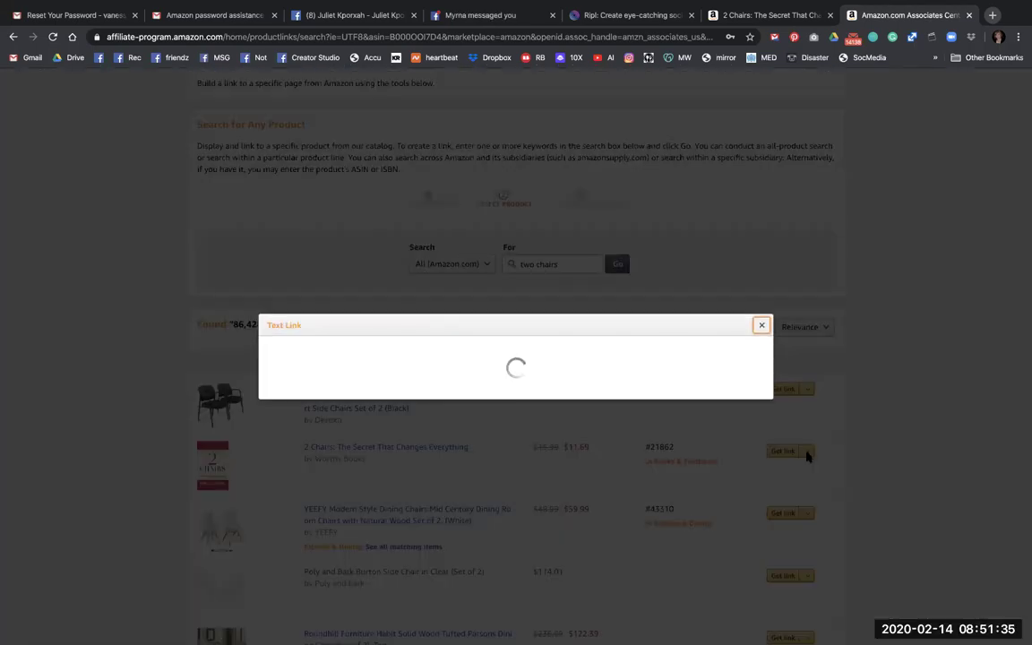
pyautogui.click(550, 362)
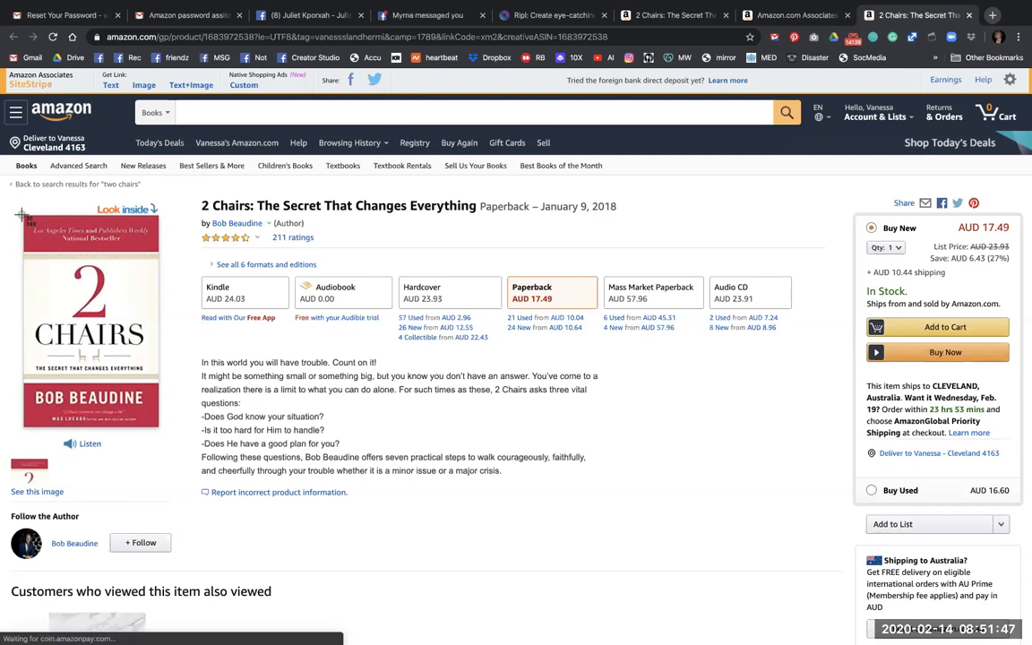
pyautogui.moveTo(22, 213); pyautogui.dragTo(156, 428)
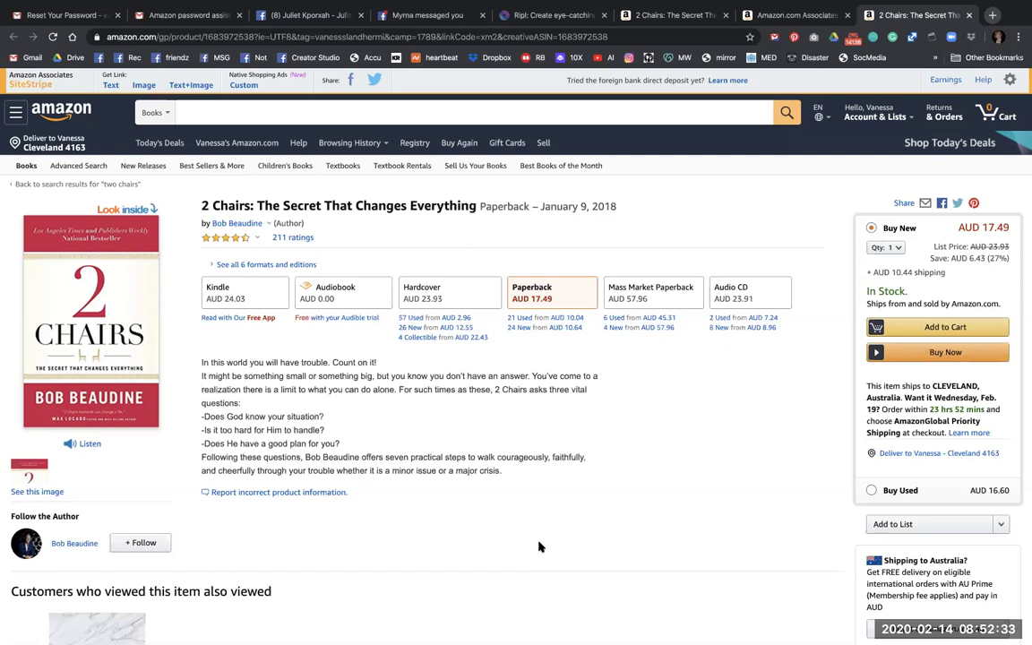
# Step: Back on the Associates tab, replace the search term with 'gluten free' and search
pyautogui.click(800, 17)
pyautogui.moveTo(564, 262); pyautogui.dragTo(495, 259)
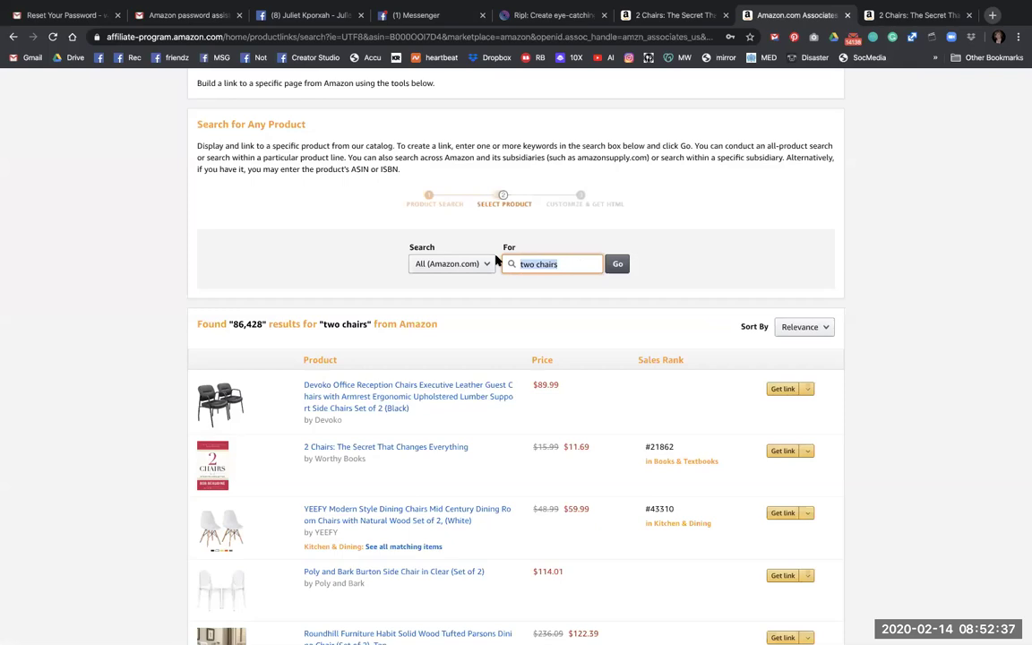
pyautogui.write('gluit')
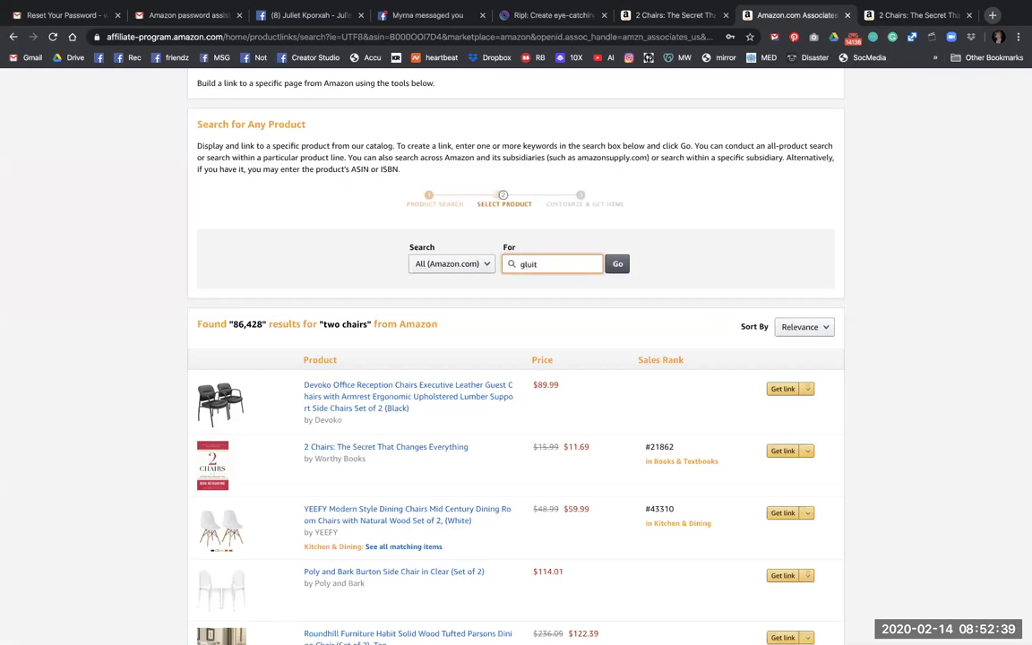
pyautogui.press('BackSpace')
pyautogui.press('BackSpace')
pyautogui.write('temn')
pyautogui.press('BackSpace')
pyautogui.press('BackSpace')
pyautogui.write('n free')
pyautogui.press('Return')
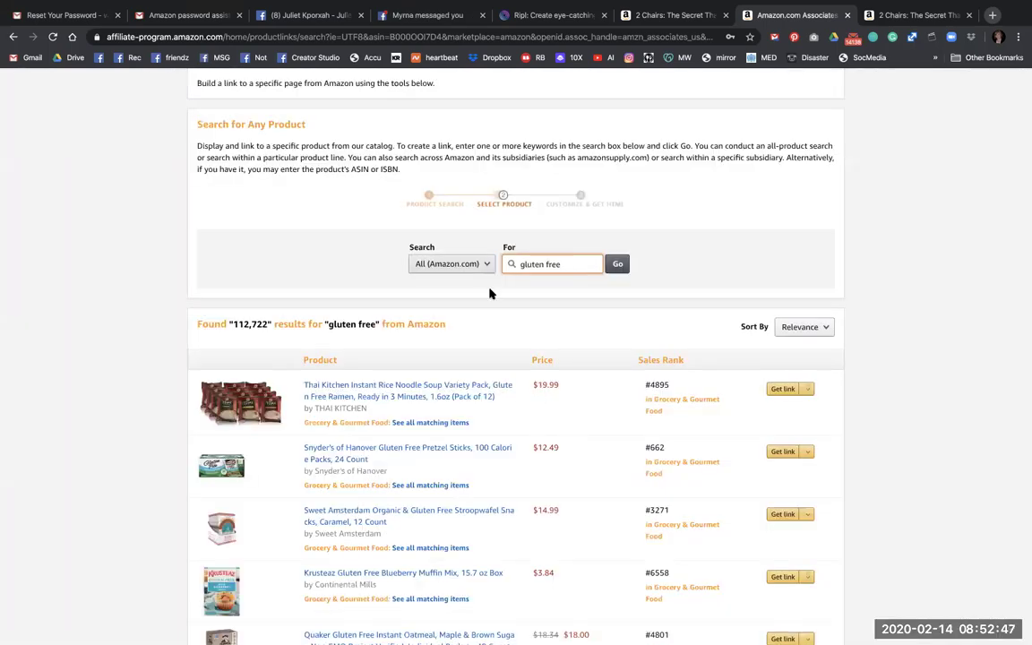
# Step: Limit the gluten free search to the Books & Textbooks category
pyautogui.scroll(-3, 497, 368)
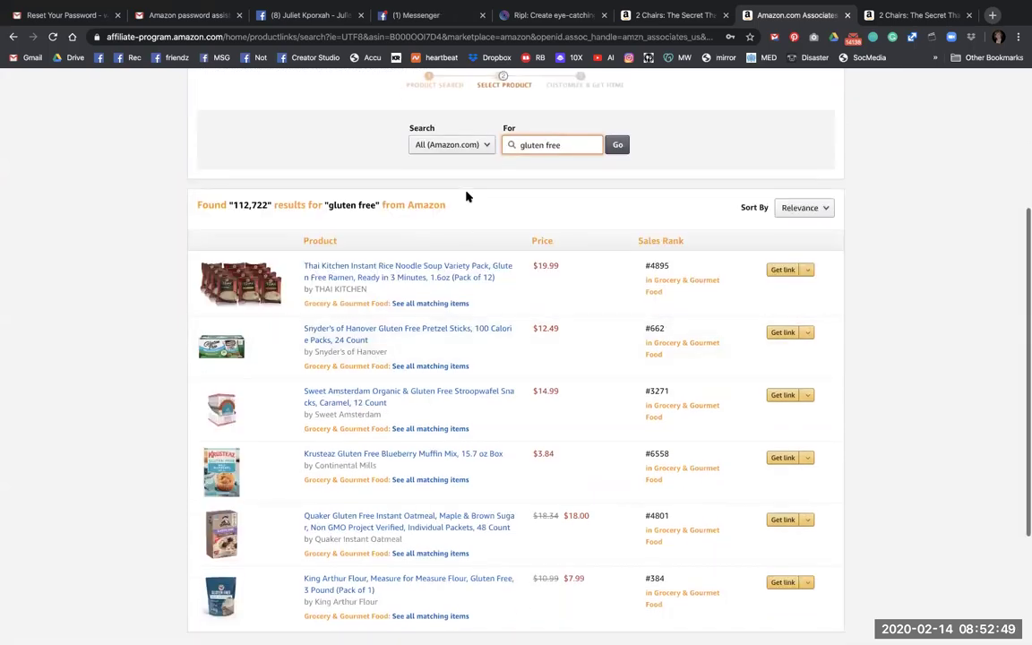
pyautogui.click(465, 146)
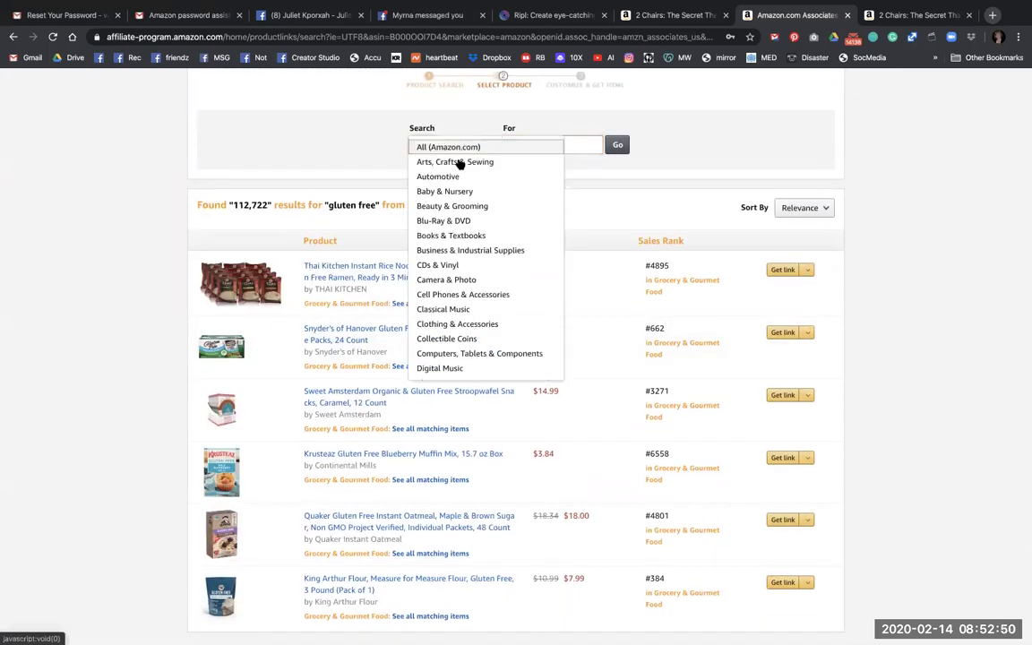
pyautogui.click(456, 236)
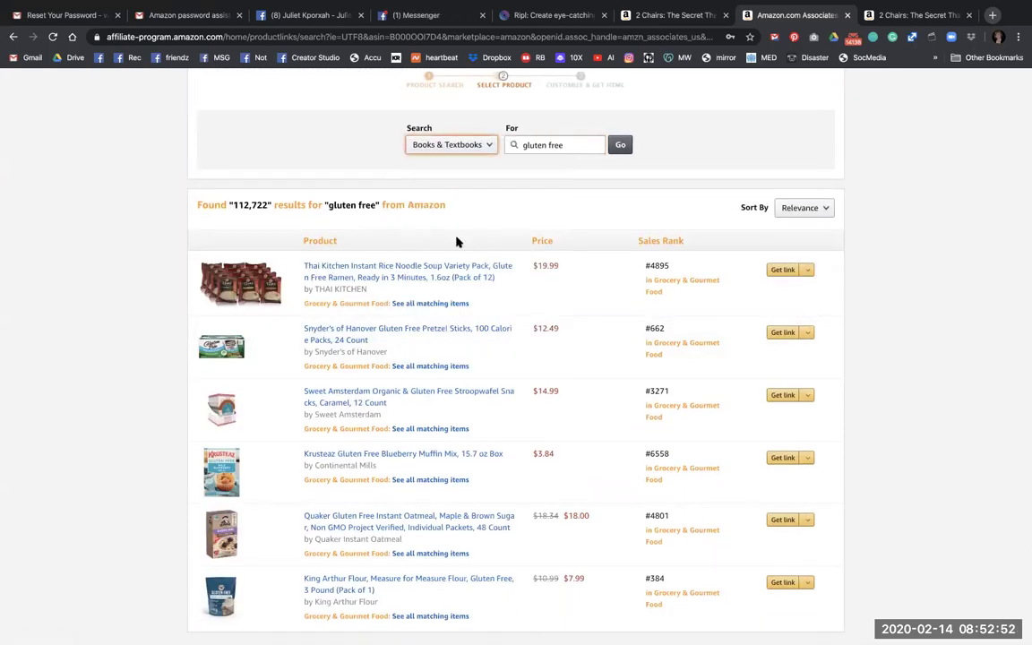
pyautogui.click(644, 144)
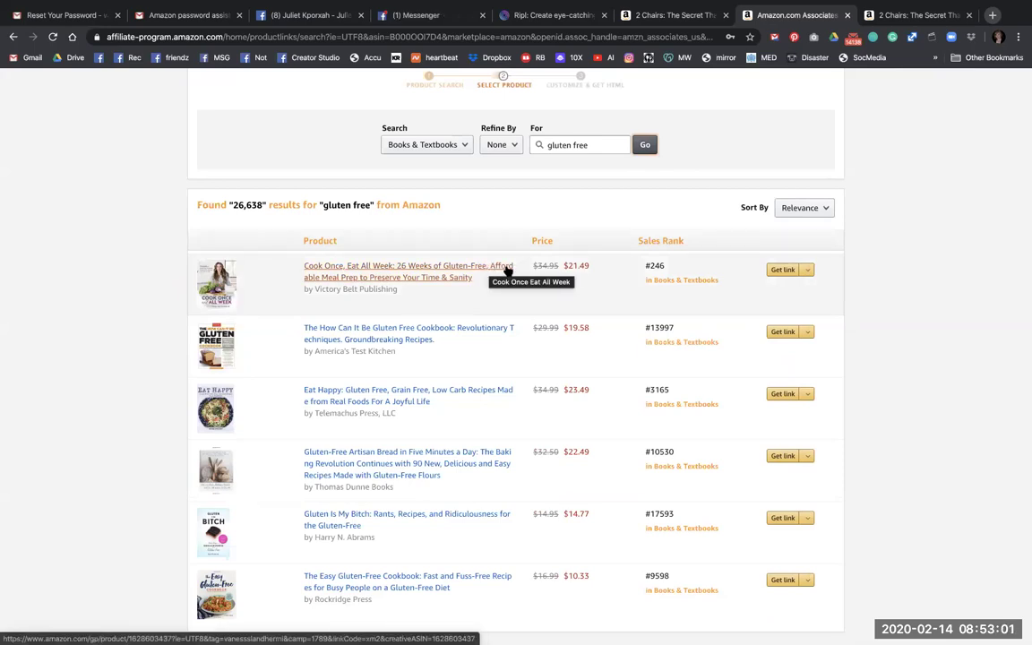
# Step: Generate the Cook Once, Eat All Week text-and-image link and highlight all its HTML
pyautogui.click(777, 270)
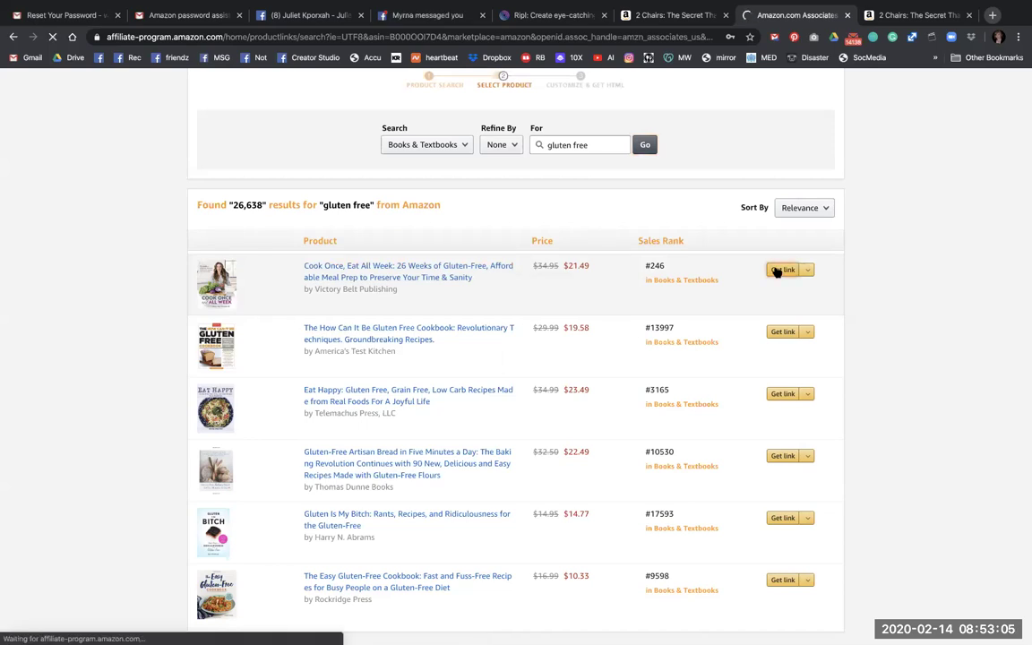
pyautogui.click(776, 267)
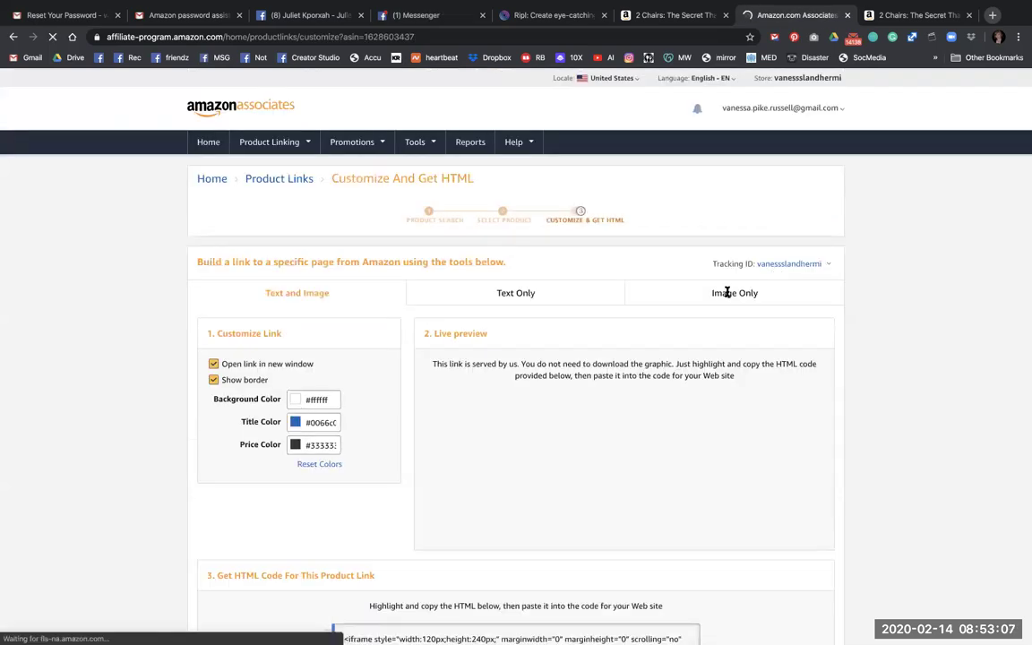
pyautogui.click(533, 309)
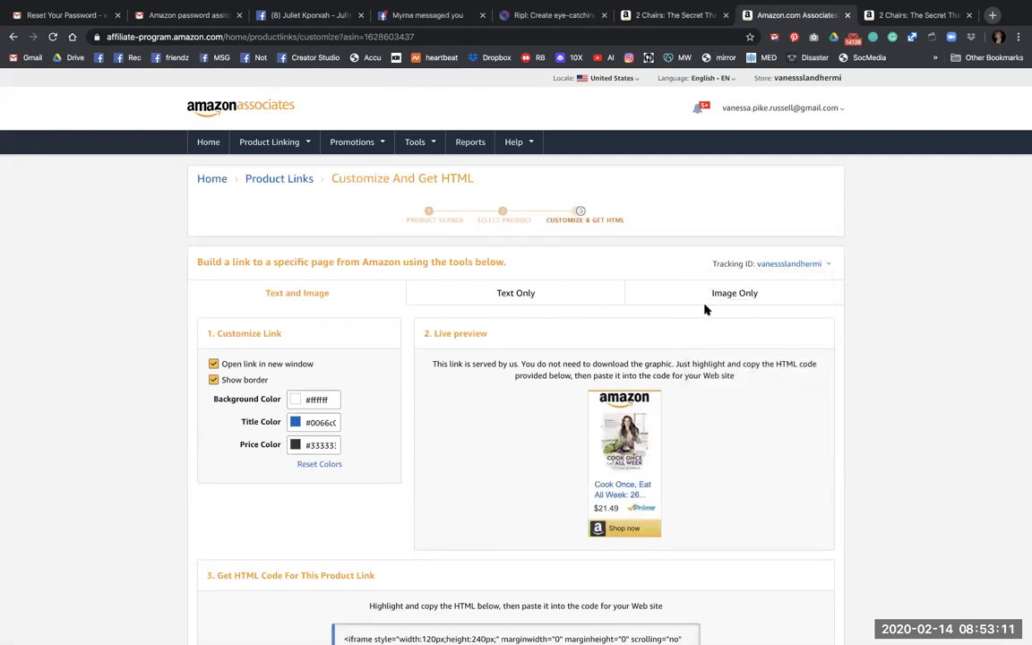
pyautogui.scroll(-3, 705, 309)
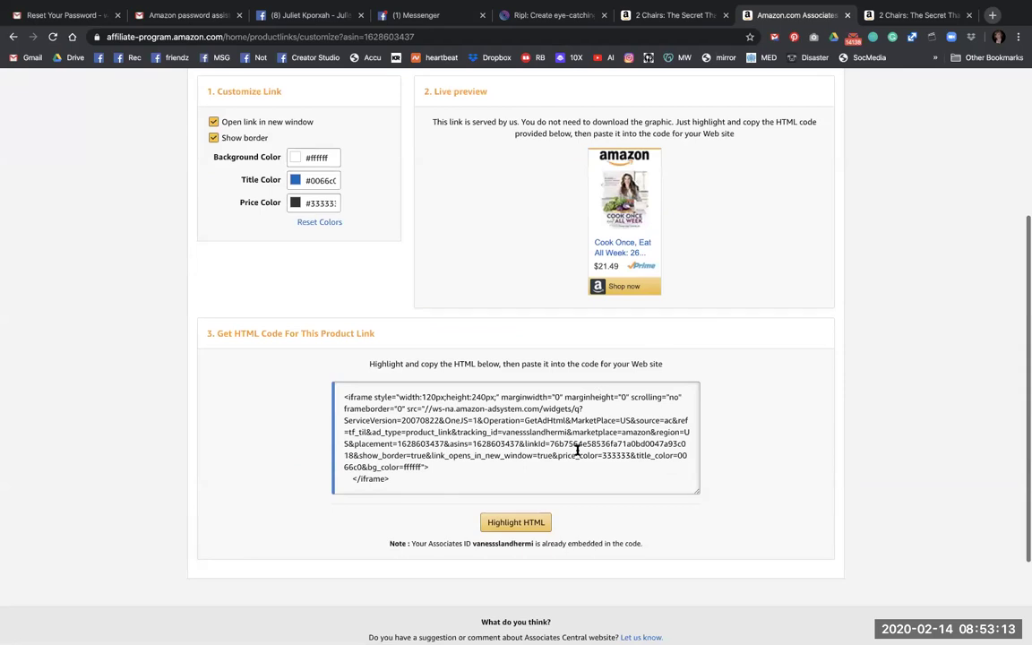
pyautogui.click(537, 524)
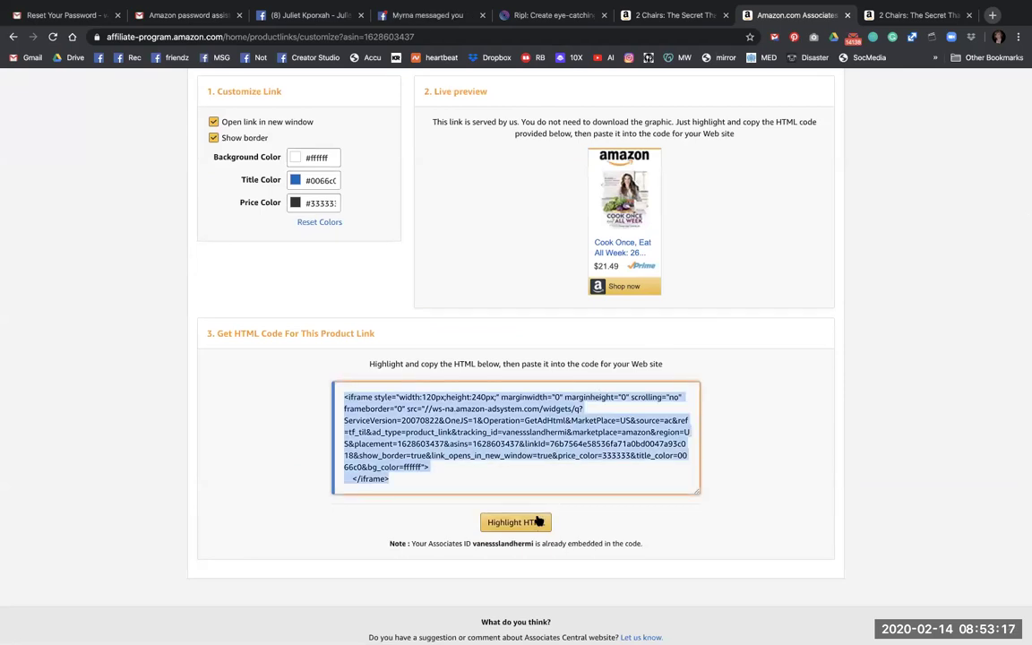
pyautogui.scroll(2, 538, 521)
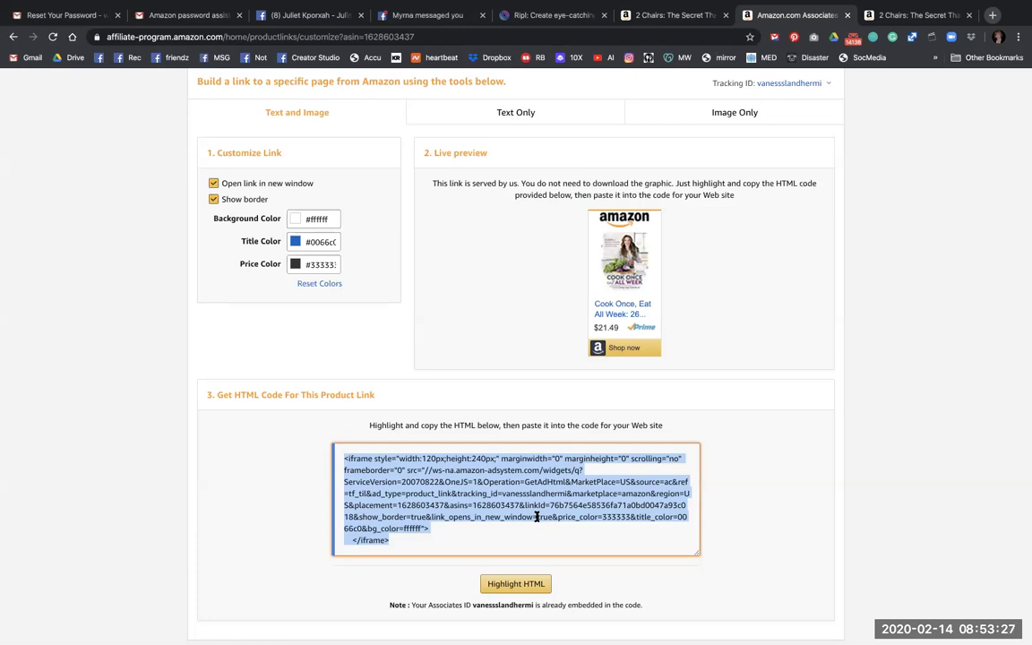
# Step: Switch the Cook Once, Eat All Week link to Image Only, then return to the 2 Chairs tab
pyautogui.click(728, 117)
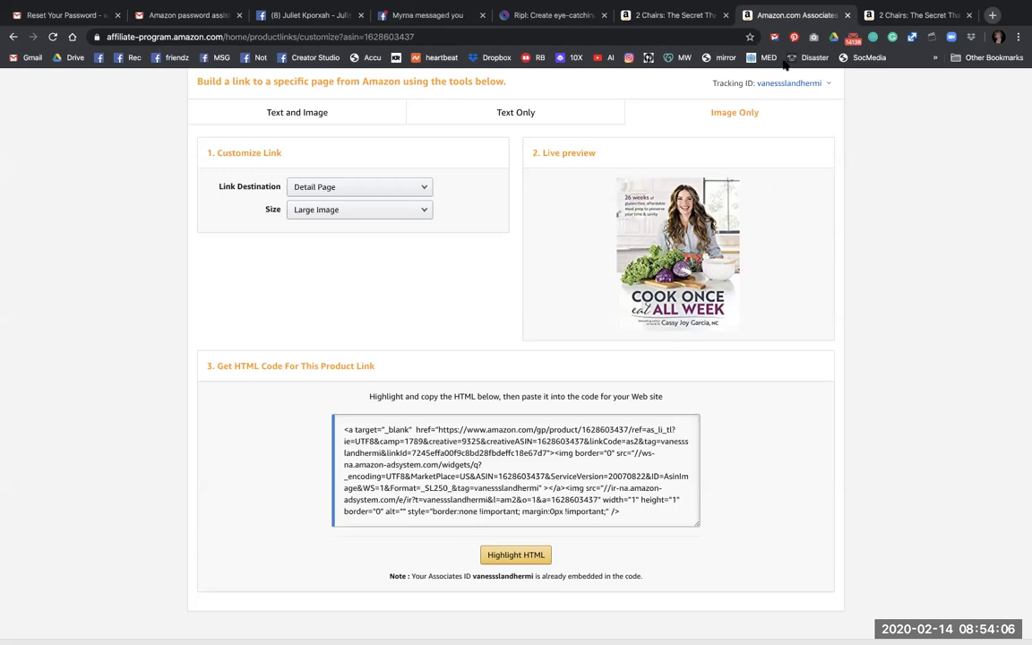
pyautogui.click(871, 18)
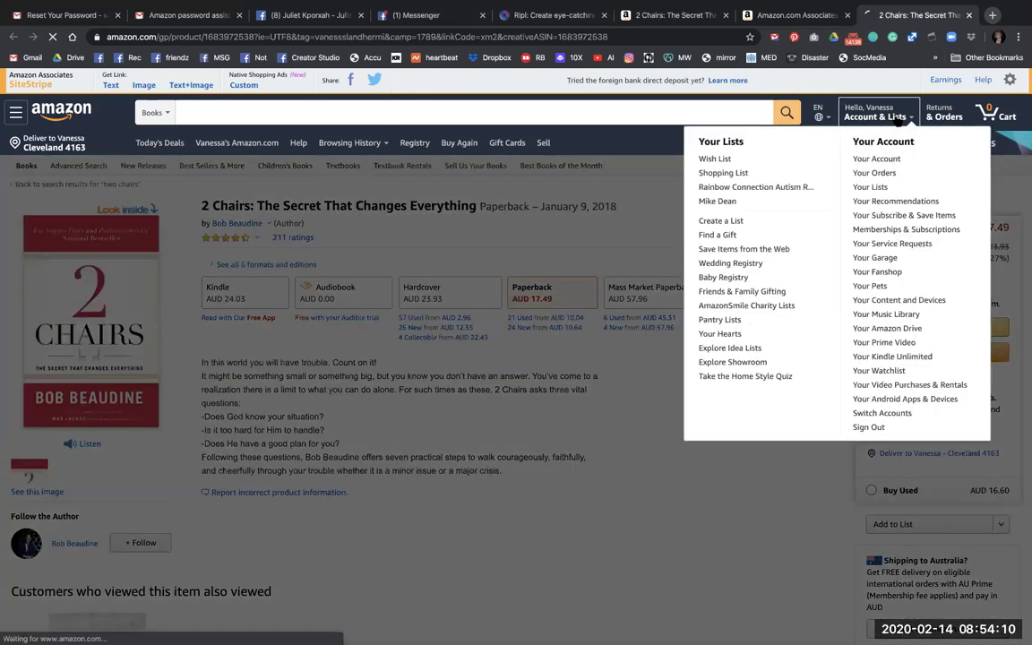
# Step: Open the wish list from Account & Lists, close the US list tab, and return to 2 Chairs
pyautogui.click(898, 116)
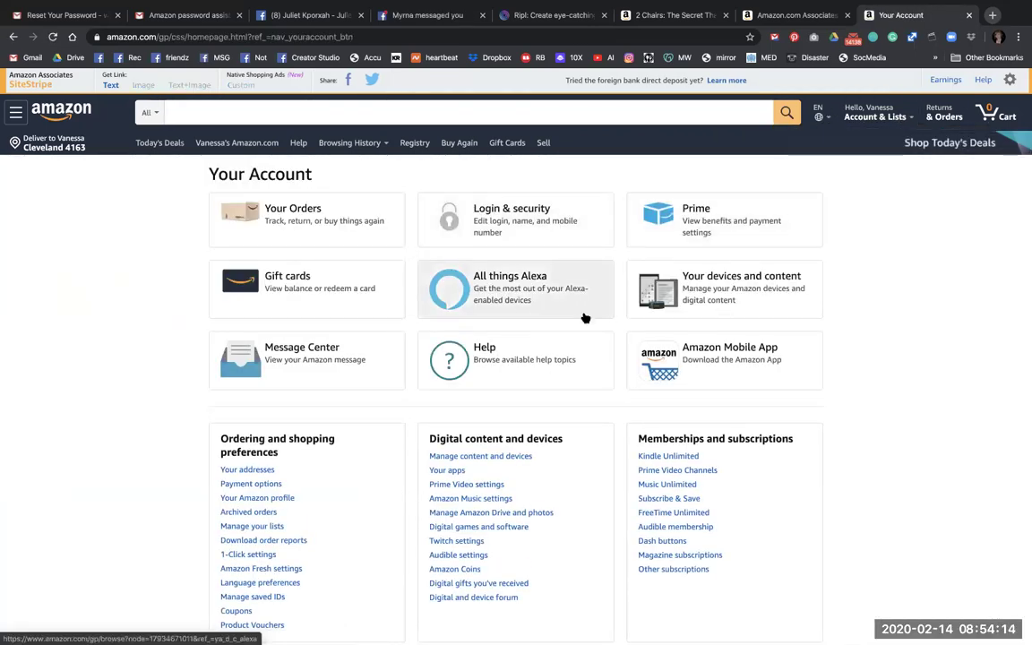
pyautogui.moveTo(898, 113)
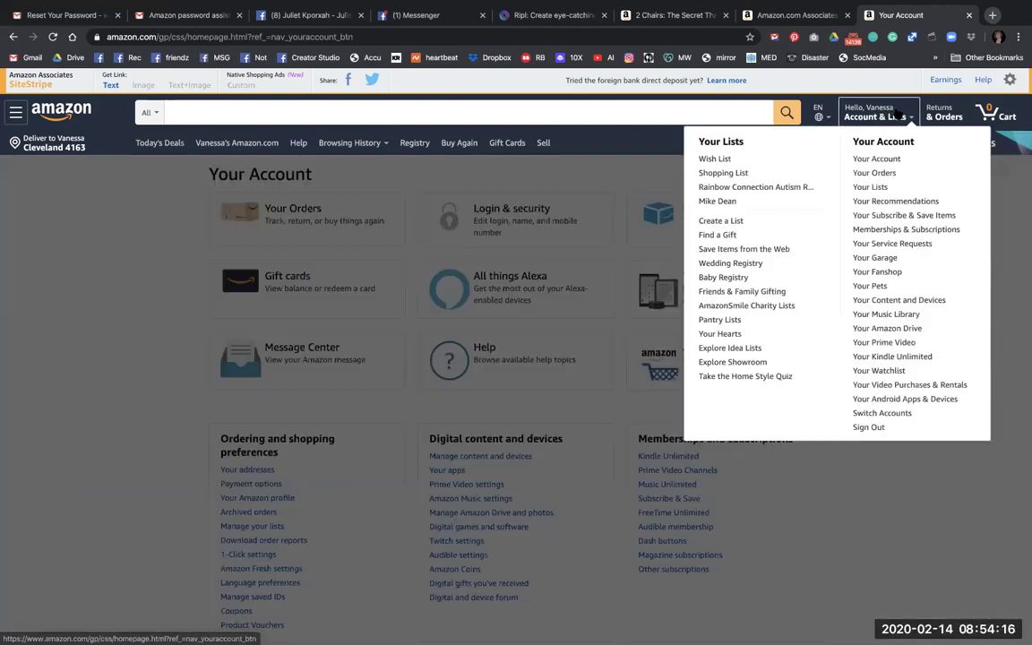
pyautogui.click(727, 159)
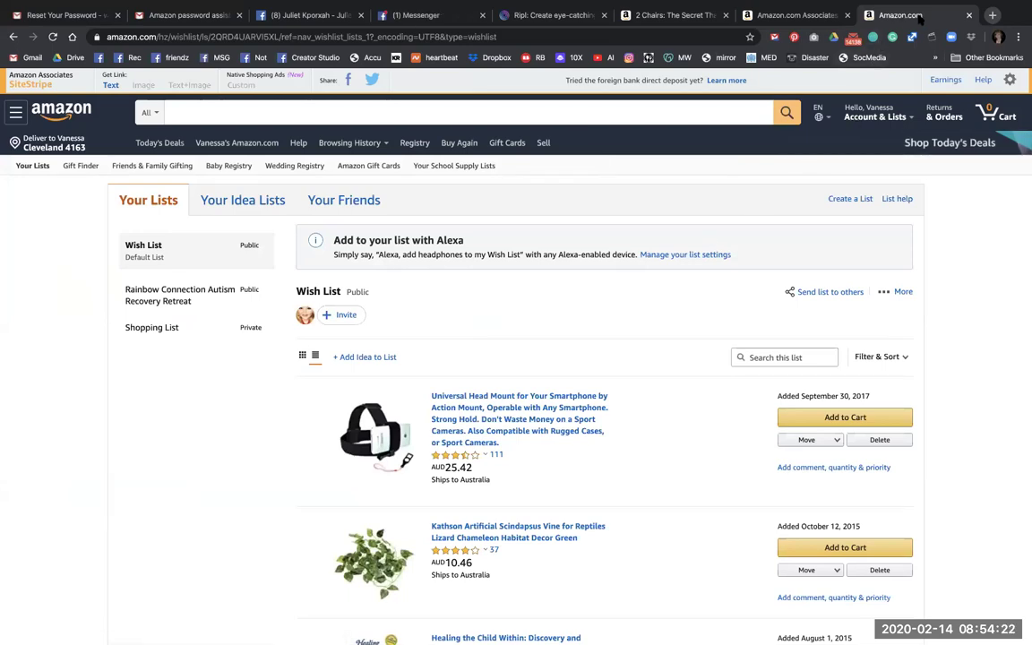
pyautogui.hotkey('ctrl', 'w')
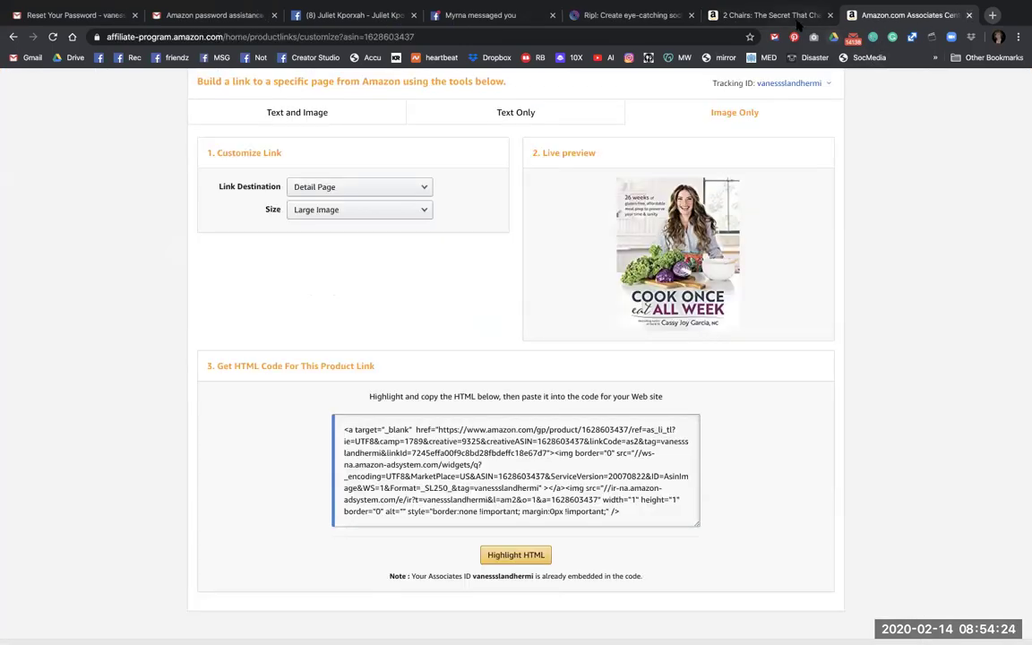
pyautogui.click(797, 20)
pyautogui.moveTo(831, 90)
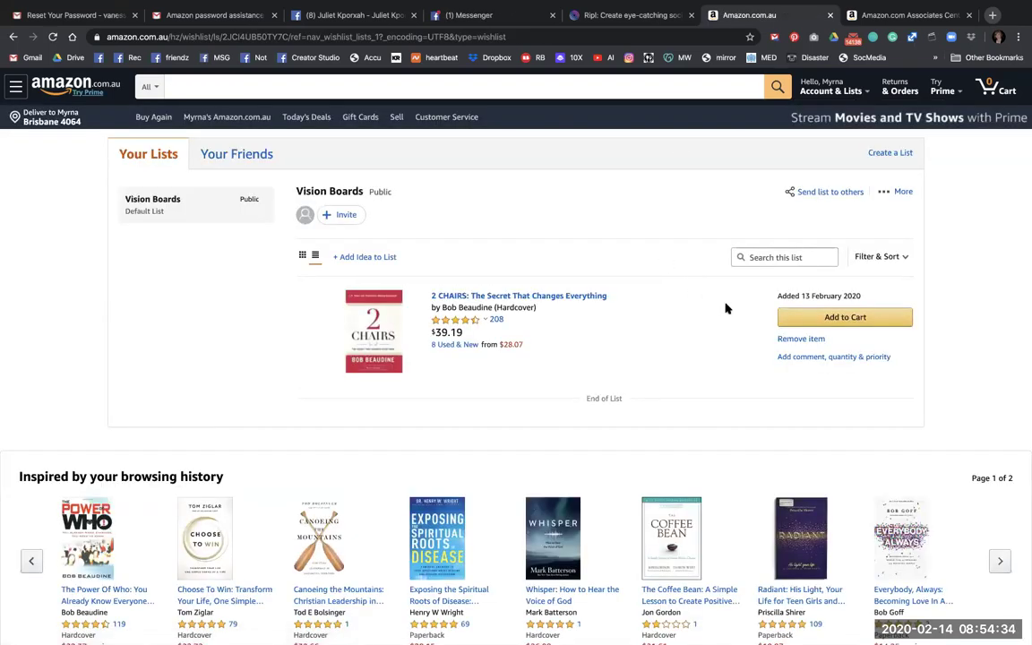
# Step: Invite others to Vision Boards as VIEW ONLY and copy the share link
pyautogui.click(355, 215)
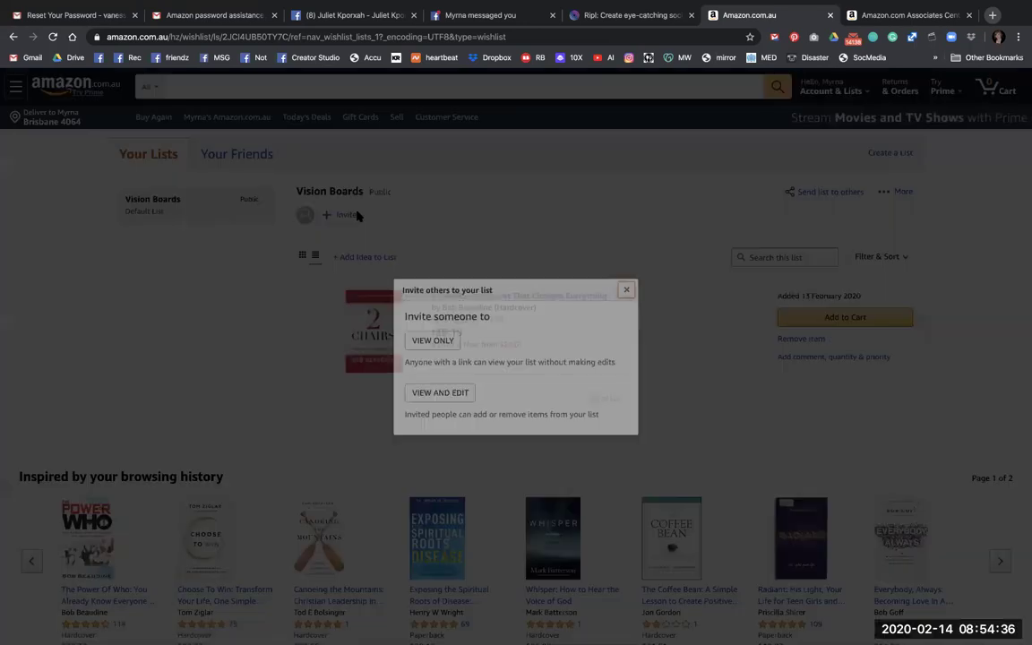
pyautogui.click(450, 349)
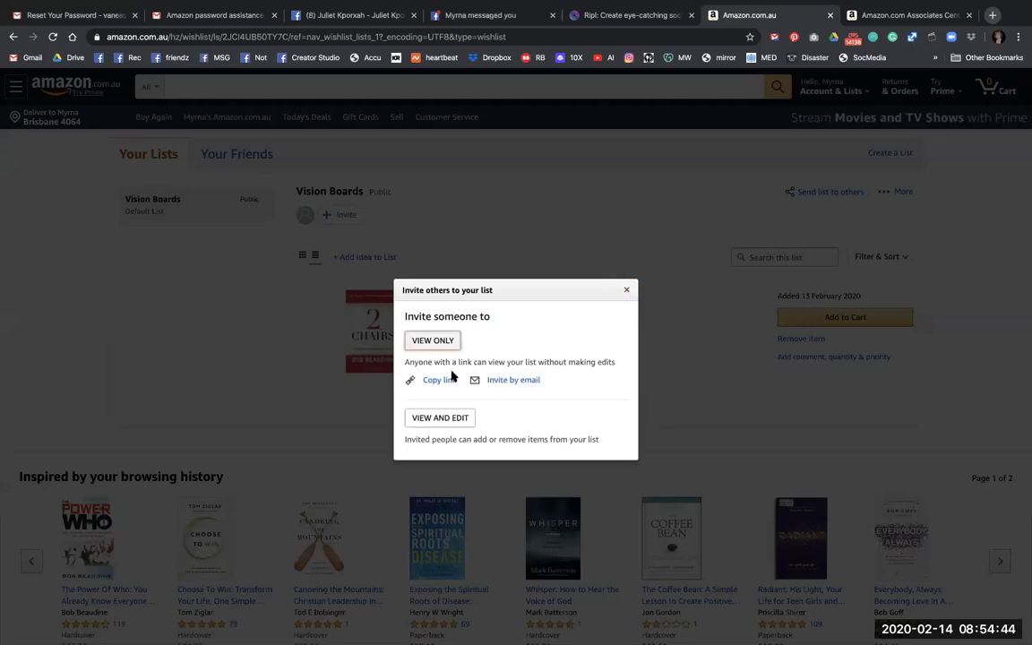
pyautogui.click(443, 381)
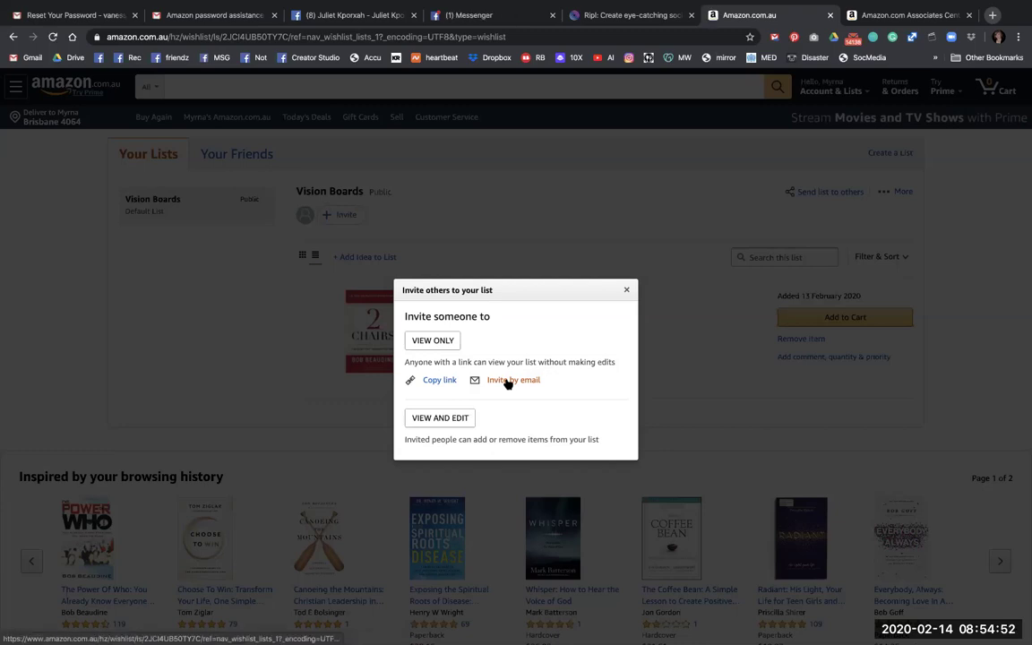
pyautogui.click(447, 383)
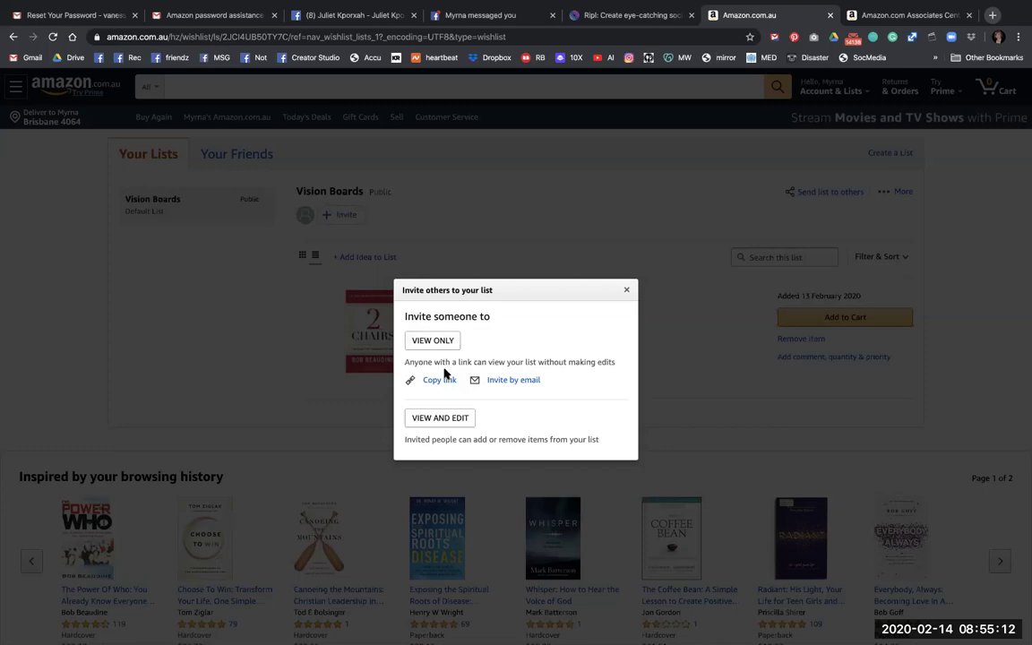
pyautogui.click(443, 380)
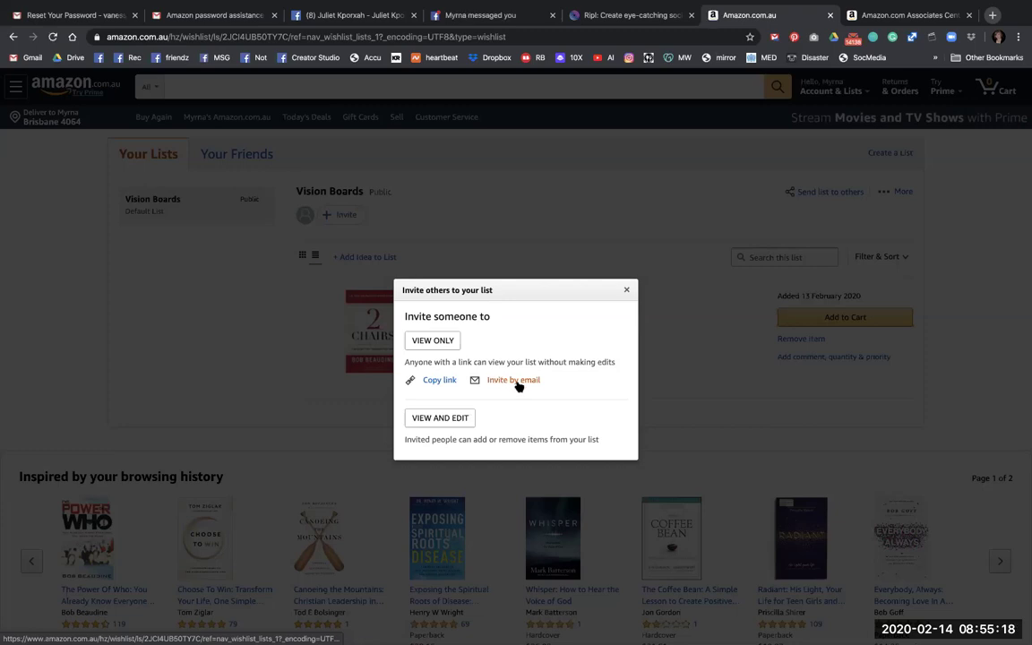
# Step: Open the Invite by email link in a new tab and switch to it
pyautogui.rightClick(518, 383)
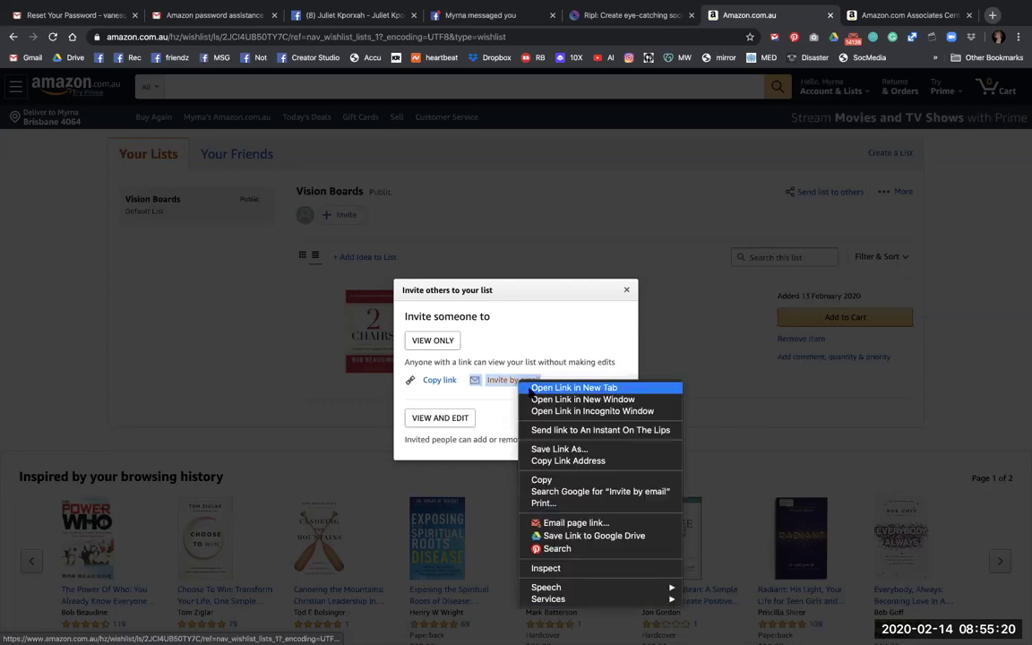
pyautogui.click(541, 388)
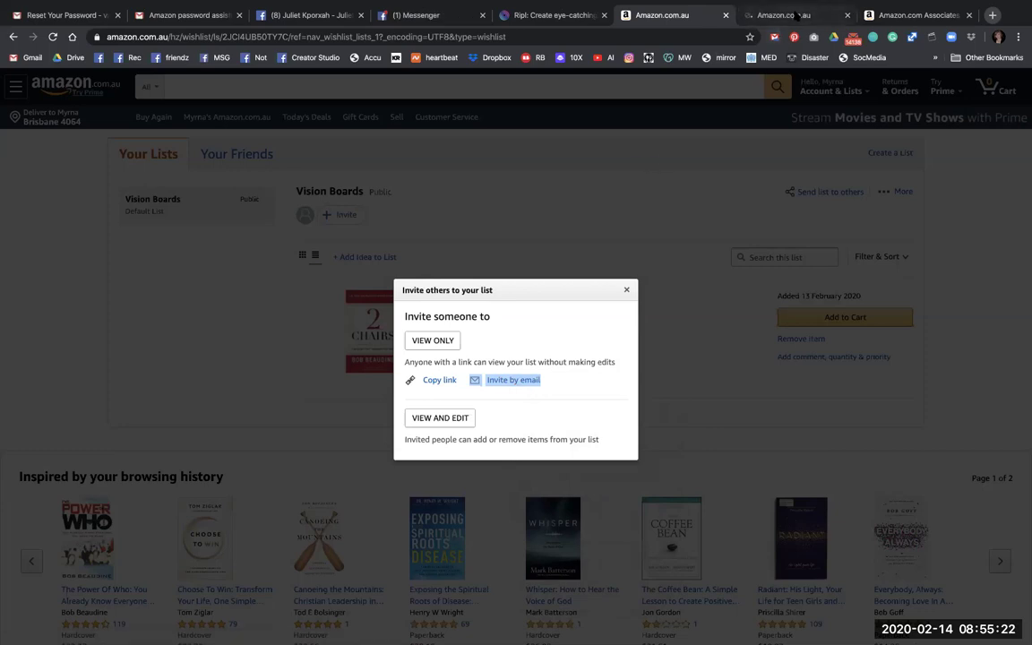
pyautogui.click(797, 15)
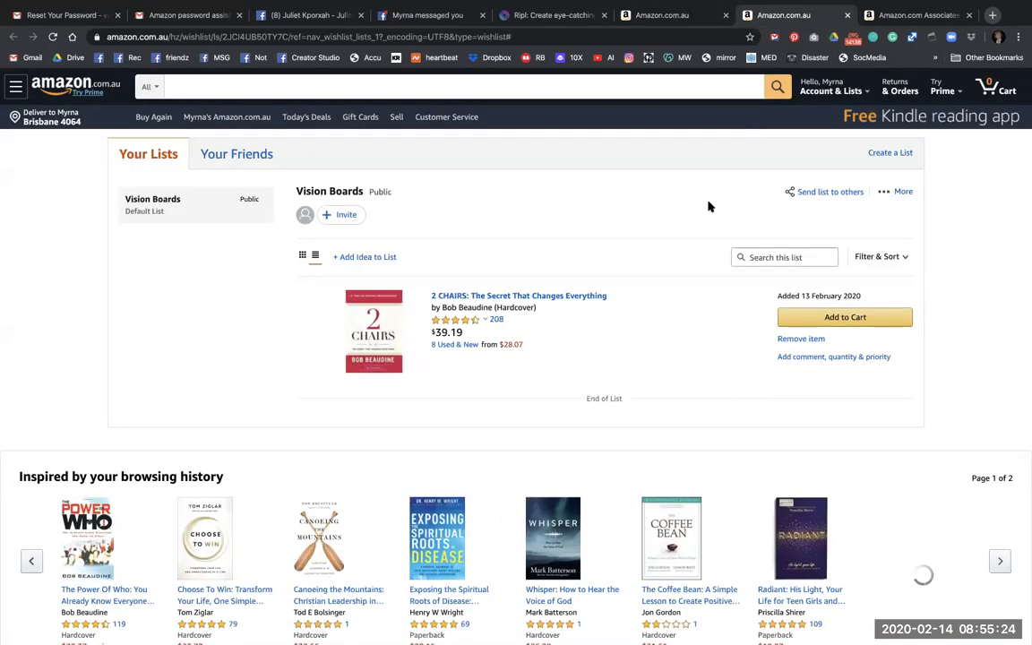
# Step: Set list sharing to VIEW AND EDIT and decline creating a profile
pyautogui.click(853, 192)
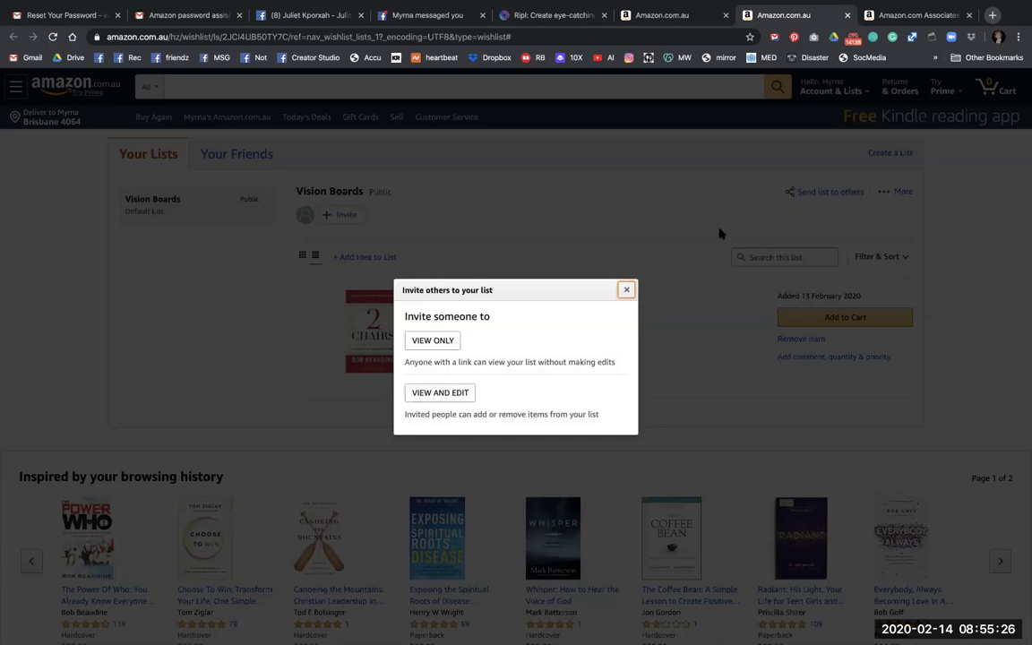
pyautogui.click(445, 398)
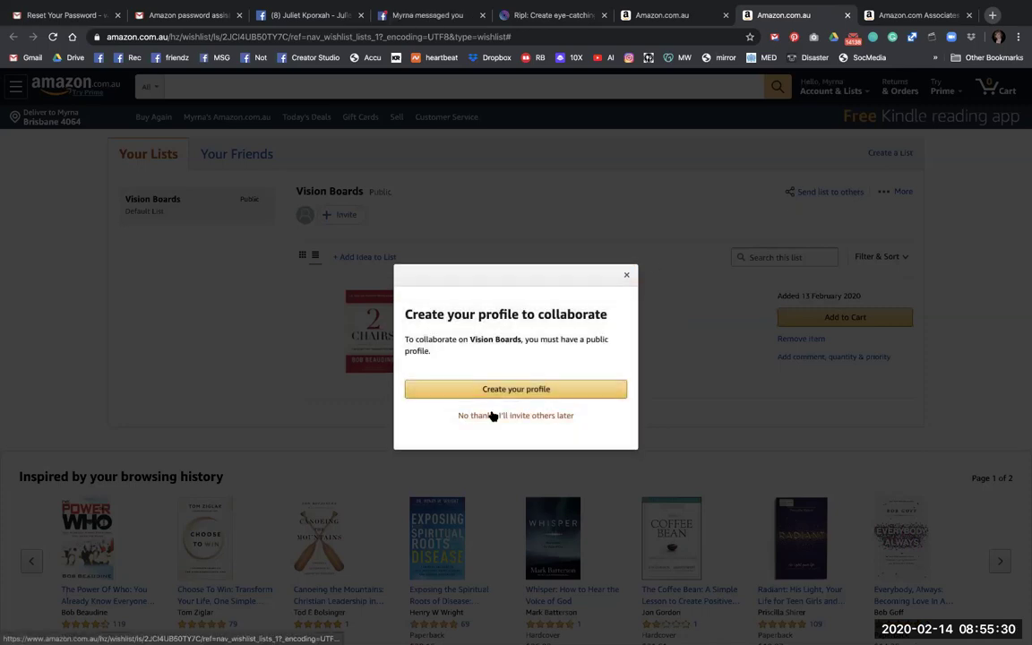
pyautogui.click(491, 415)
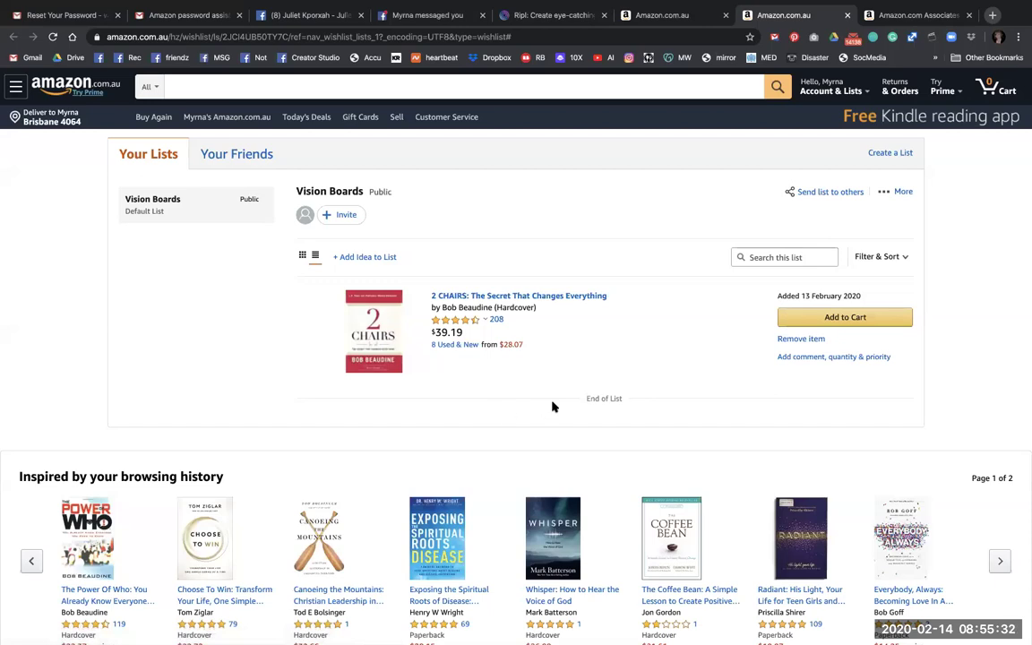